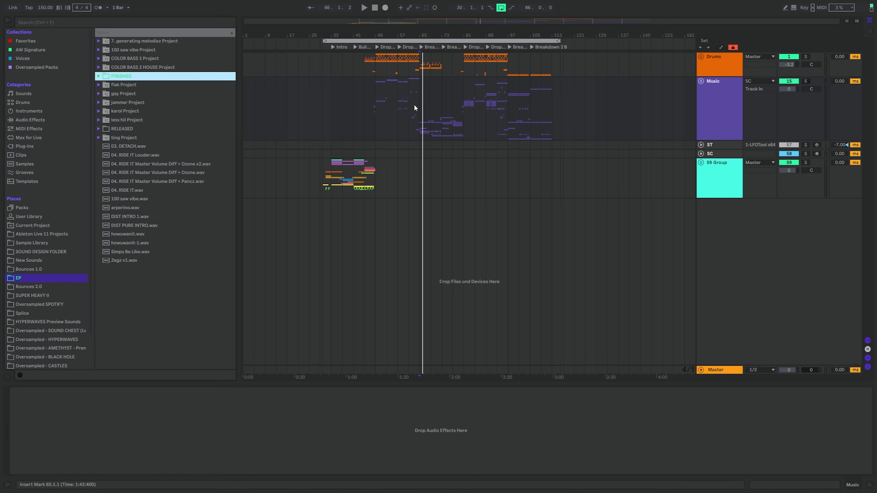
- Unfold the Music group and raise the depth of soothe2 on the 17 Serum_x64 track
{"action": "left_click", "coordinate": [700, 81]}
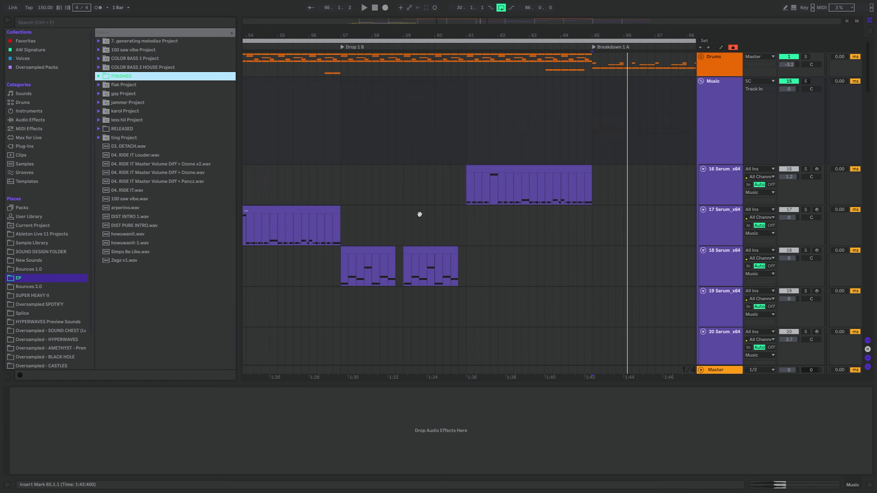
{"action": "left_click", "coordinate": [463, 203]}
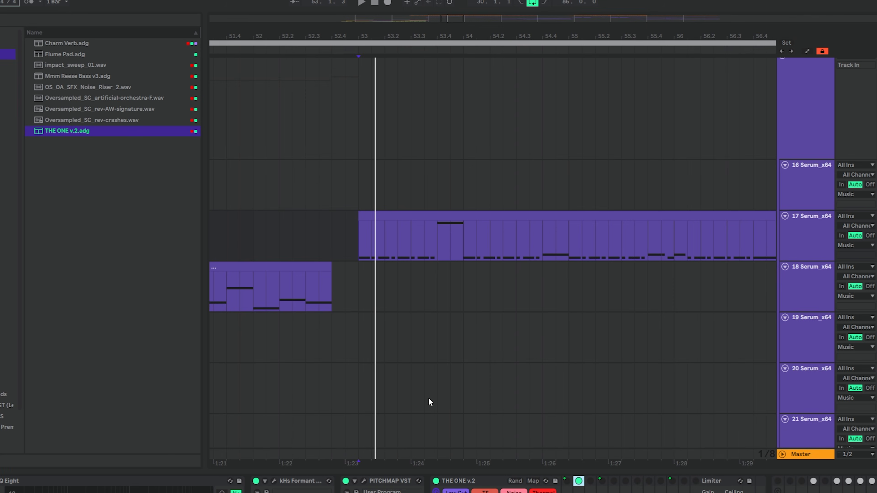
{"action": "key", "text": "ctrl+alt+p"}
{"action": "left_click_drag", "start_coordinate": [666, 61], "coordinate": [680, 72]}
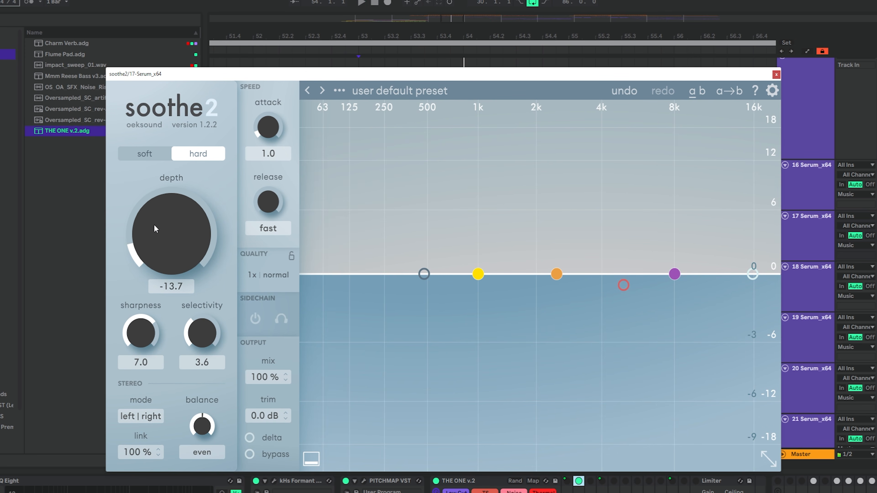
{"action": "left_click_drag", "start_coordinate": [155, 228], "coordinate": [156, 168]}
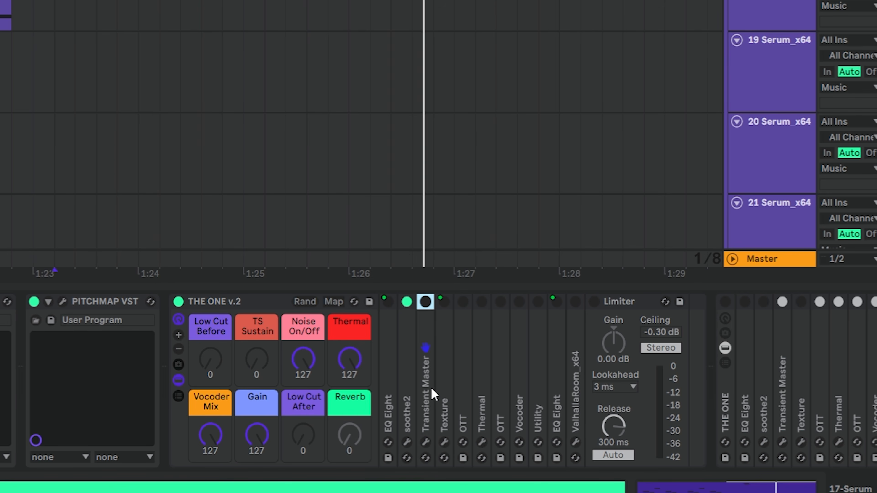
- Enable Transient Master in THE ONE v.2 rack and turn down its Sustain
{"action": "double_click", "coordinate": [427, 386]}
{"action": "double_click", "coordinate": [437, 311]}
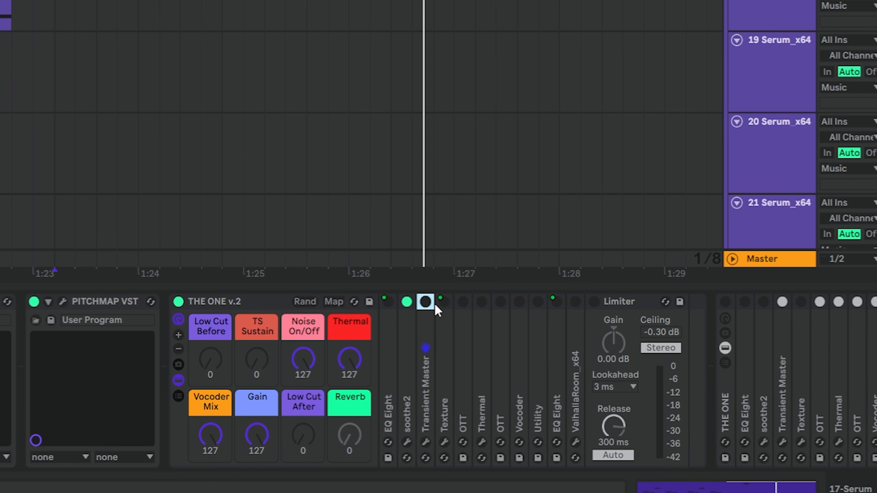
{"action": "left_click", "coordinate": [426, 304]}
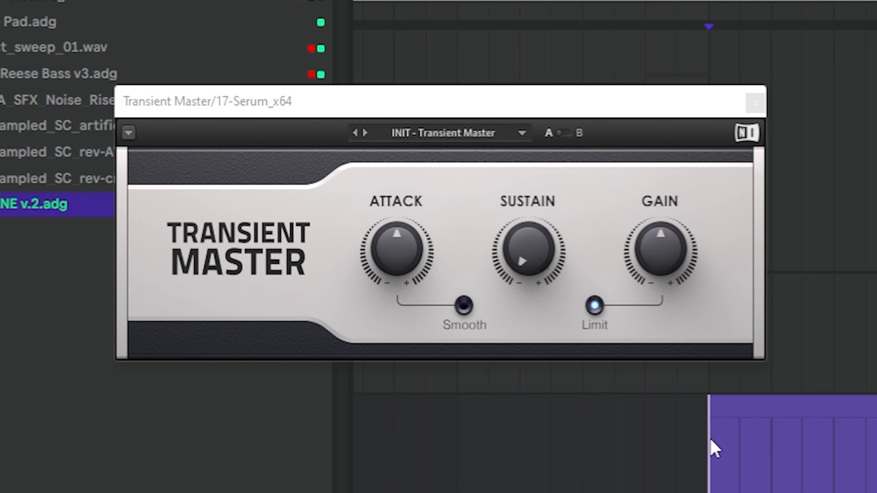
{"action": "left_click_drag", "start_coordinate": [525, 276], "coordinate": [523, 300]}
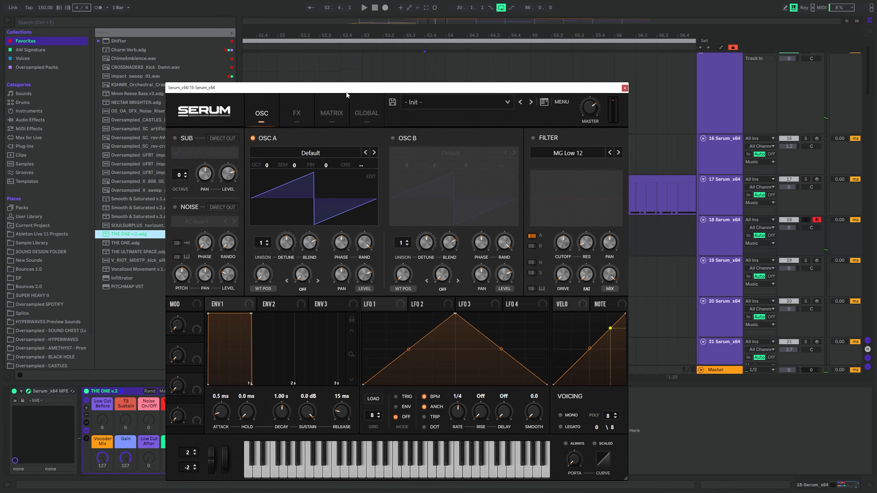
- In Serum on track 18, give OSC A 7 unison voices and load the BrightWhite noise, adjusting its level
{"action": "left_click_drag", "start_coordinate": [347, 91], "coordinate": [252, 48]}
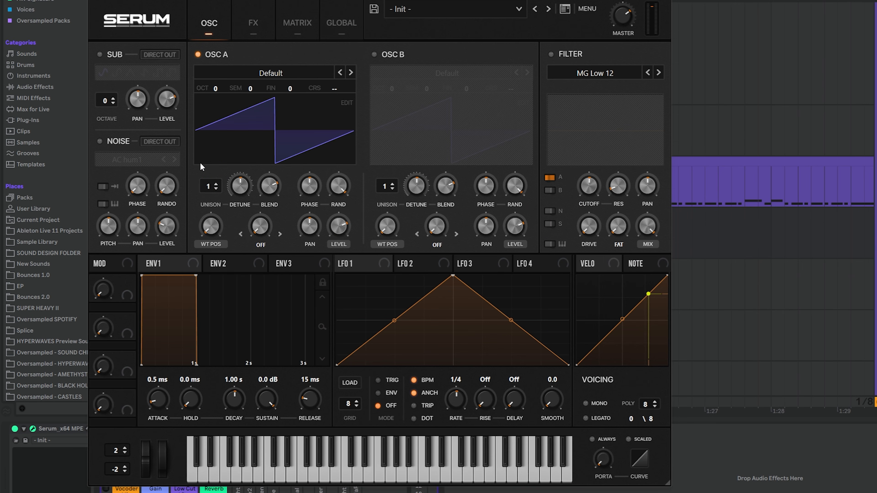
{"action": "left_click_drag", "start_coordinate": [167, 198], "coordinate": [167, 183]}
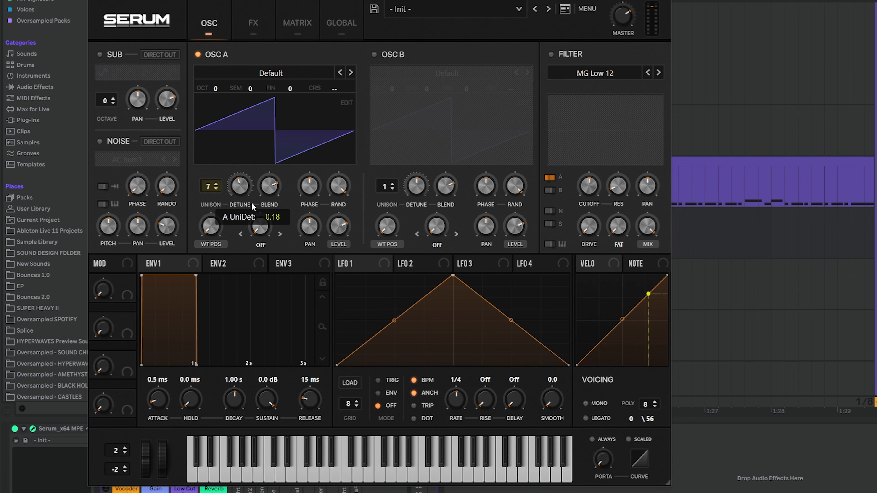
{"action": "left_click", "coordinate": [127, 159]}
{"action": "left_click", "coordinate": [195, 212]}
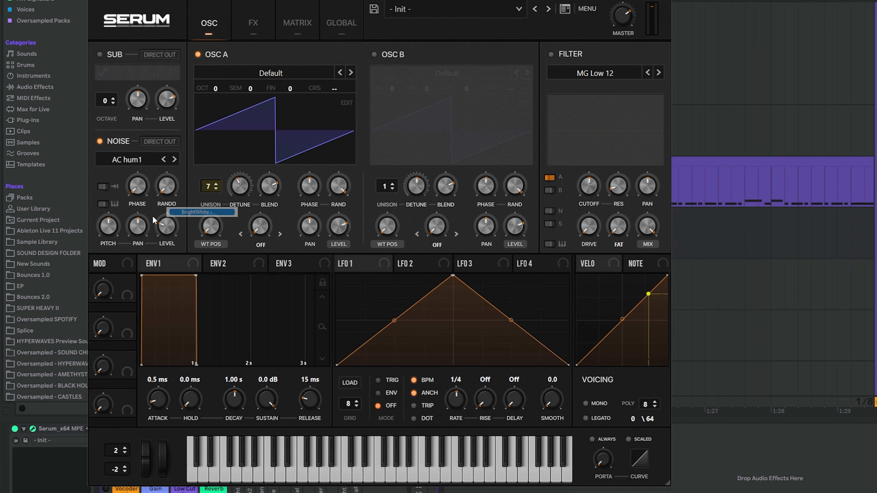
{"action": "left_click_drag", "start_coordinate": [160, 222], "coordinate": [161, 227]}
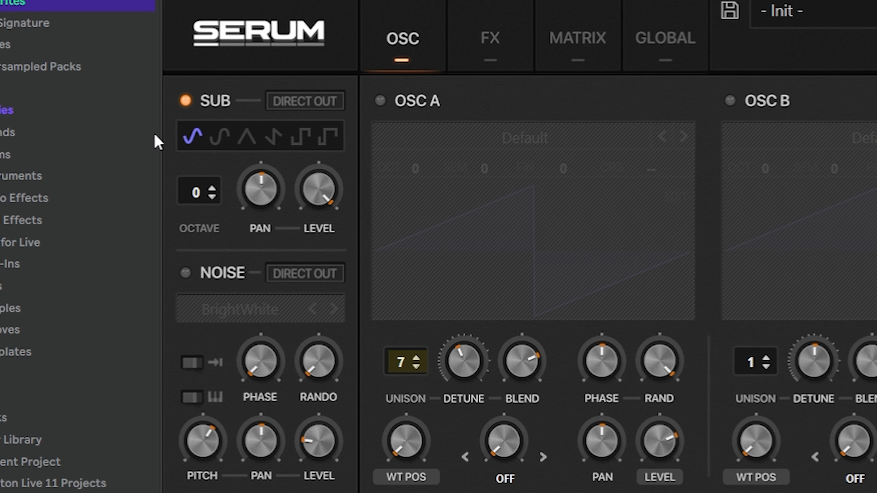
- Turn on BrightWhite noise alongside Serum's sub with a raised level, and enable Tube distortion in the effects
{"action": "left_click", "coordinate": [186, 273]}
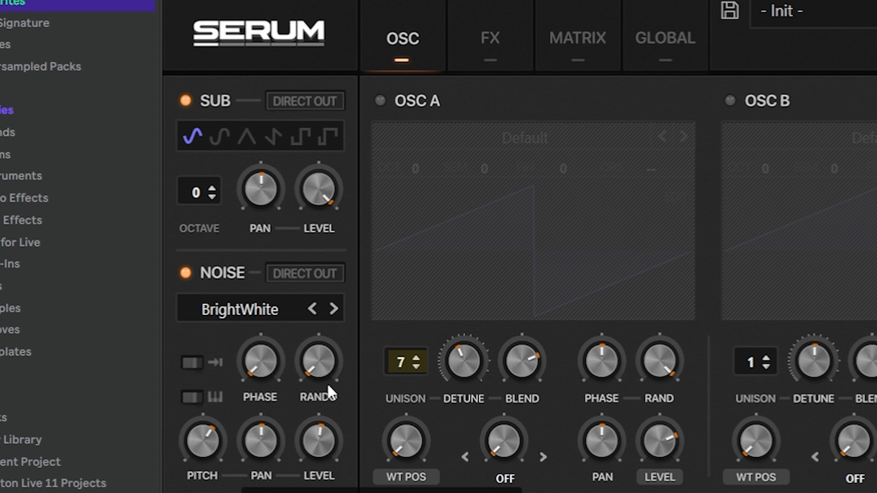
{"action": "left_click", "coordinate": [463, 23]}
{"action": "left_click", "coordinate": [196, 146]}
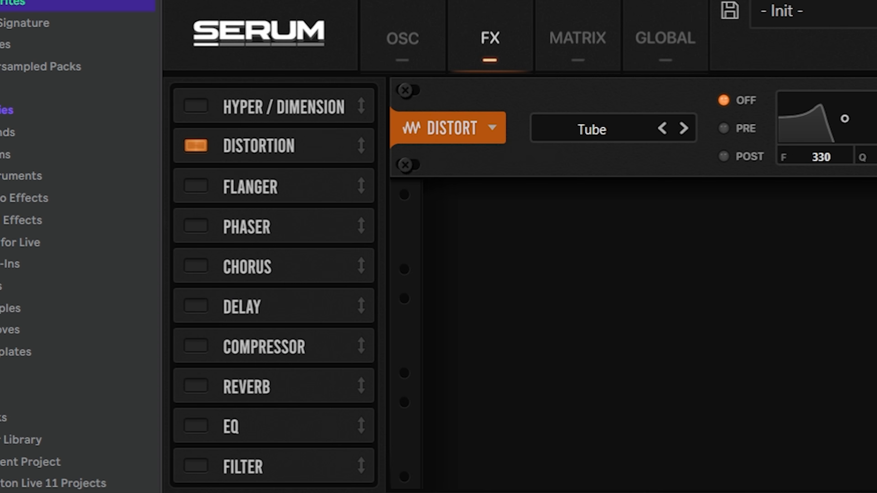
{"action": "left_click_drag", "start_coordinate": [656, 119], "coordinate": [657, 104]}
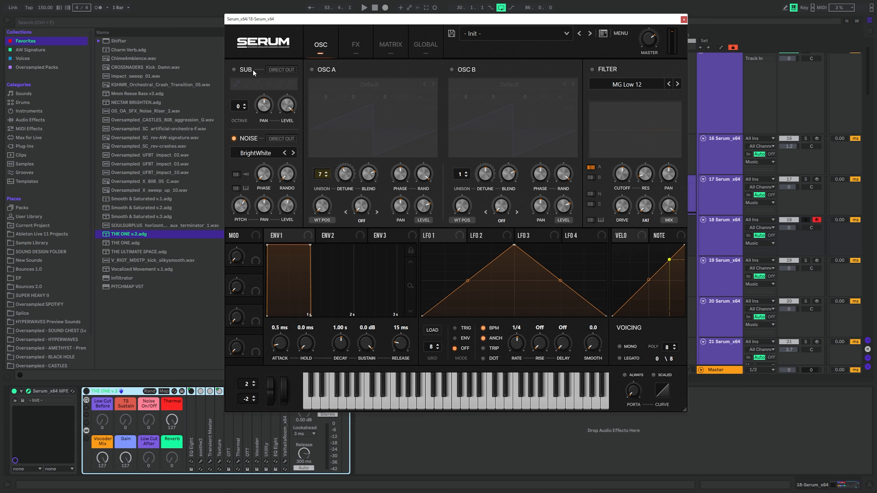
- Open Texture's window from the rack and examine its Digital White Noise dynamics settings
{"action": "left_click", "coordinate": [219, 461]}
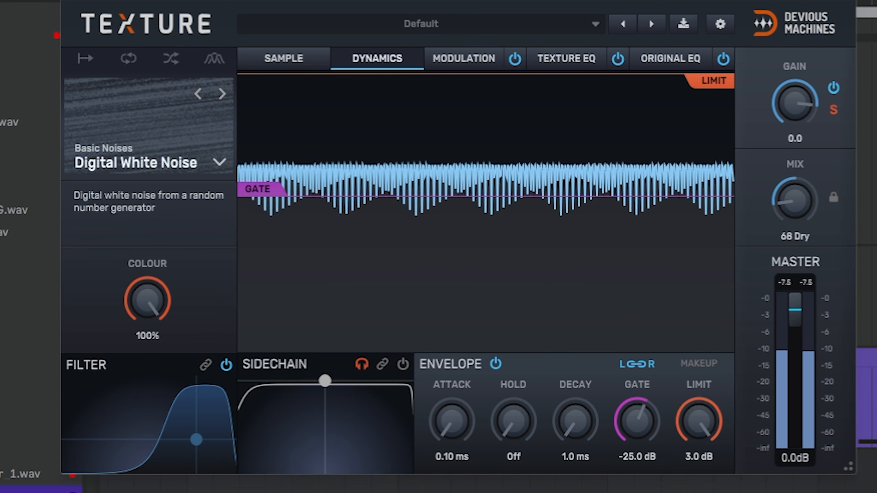
{"action": "left_click", "coordinate": [545, 354]}
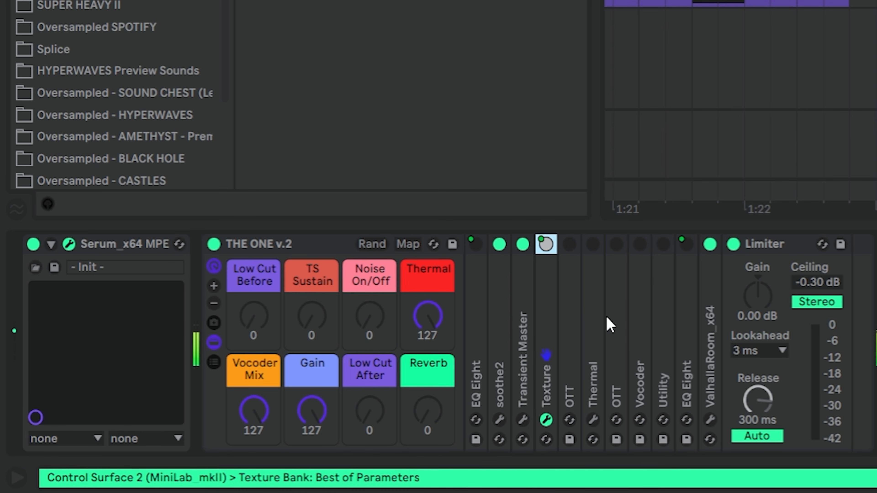
- Enable the first OTT in THE ONE v.2 rack and lower its Time
{"action": "left_click", "coordinate": [599, 307]}
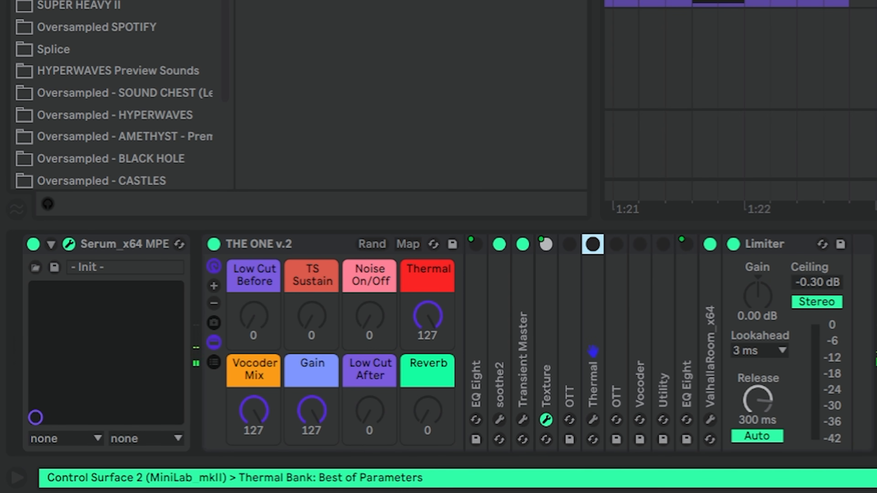
{"action": "double_click", "coordinate": [570, 263]}
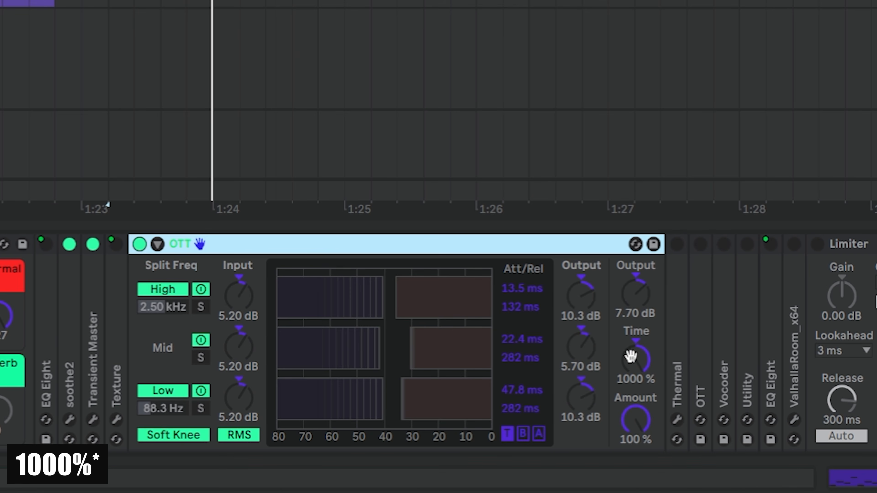
{"action": "scroll", "coordinate": [542, 309], "scroll_direction": "left", "scroll_amount": 3}
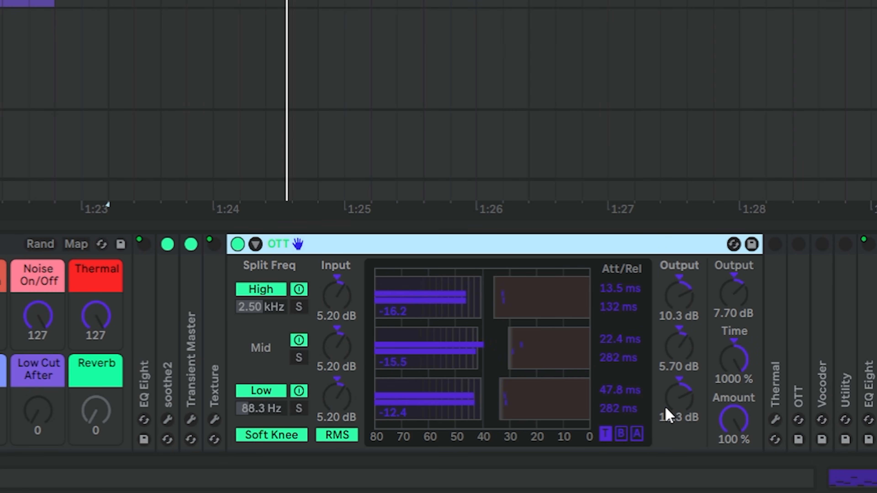
{"action": "left_click", "coordinate": [742, 378]}
{"action": "left_click_drag", "start_coordinate": [742, 378], "coordinate": [742, 413]}
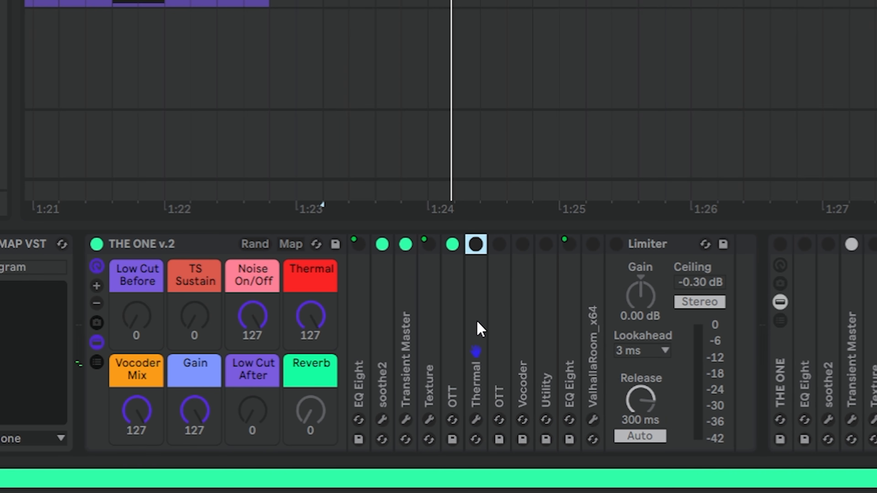
- Enable Thermal in the rack, set its Dry/Wet to 100 percent, and close its window
{"action": "left_click", "coordinate": [475, 420]}
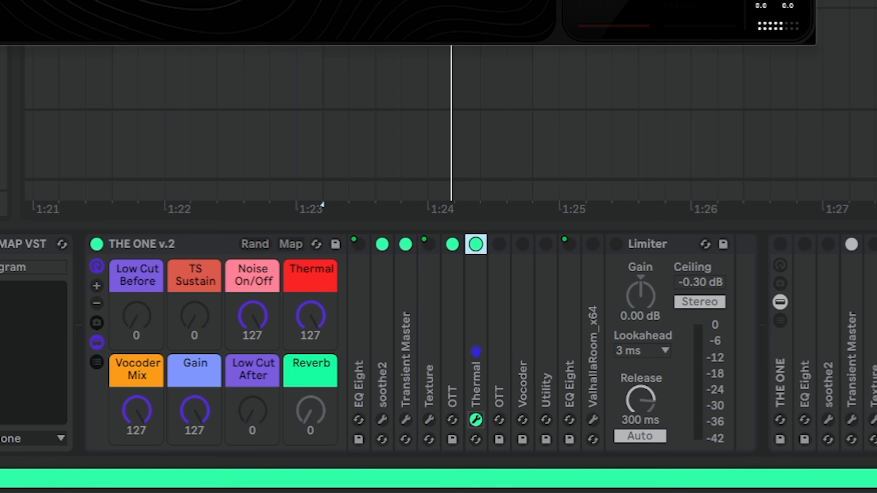
{"action": "left_click_drag", "start_coordinate": [714, 298], "coordinate": [767, 294]}
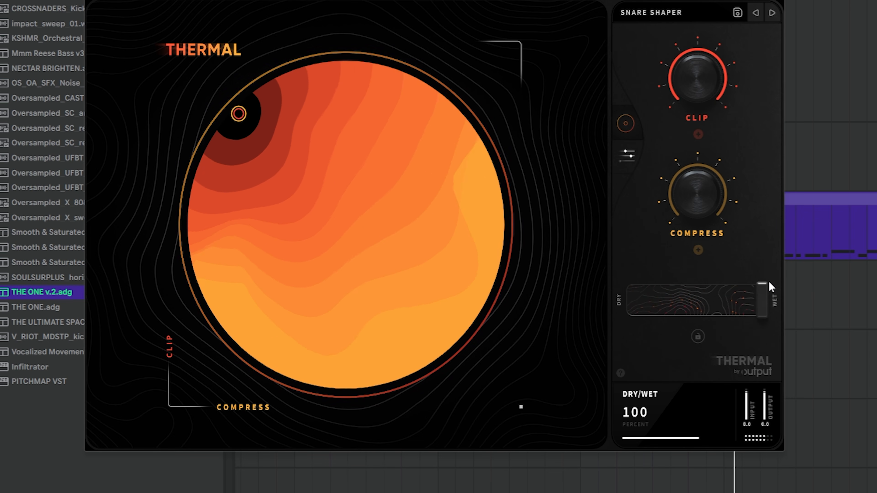
{"action": "left_click", "coordinate": [776, 1]}
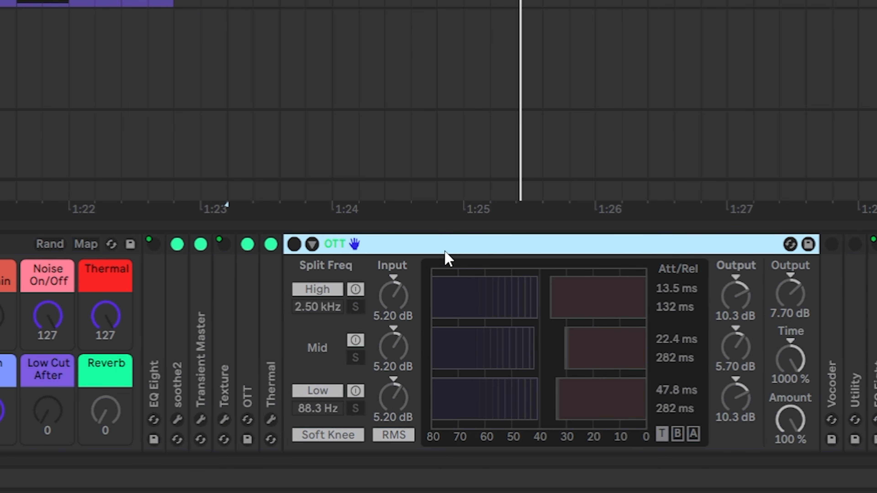
- Enable the second OTT, switching it off and on during playback to compare the sound
{"action": "key", "text": "0"}
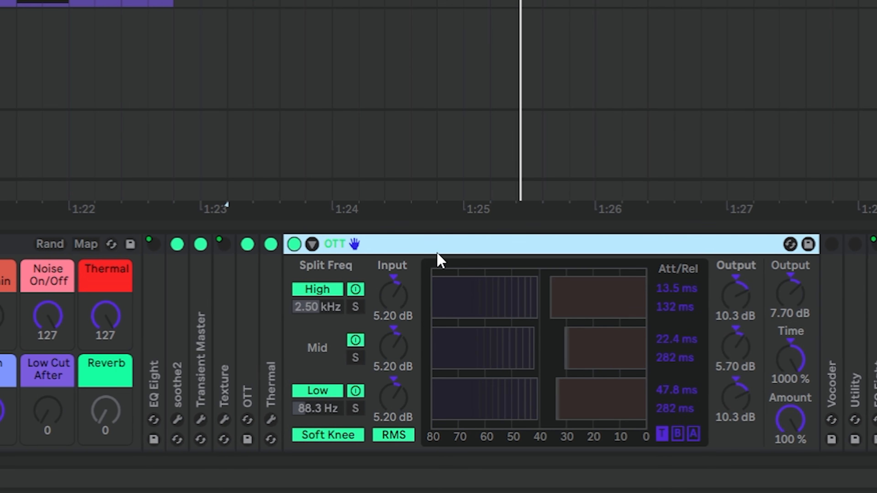
{"action": "key", "text": "0"}
{"action": "key", "text": "0"}
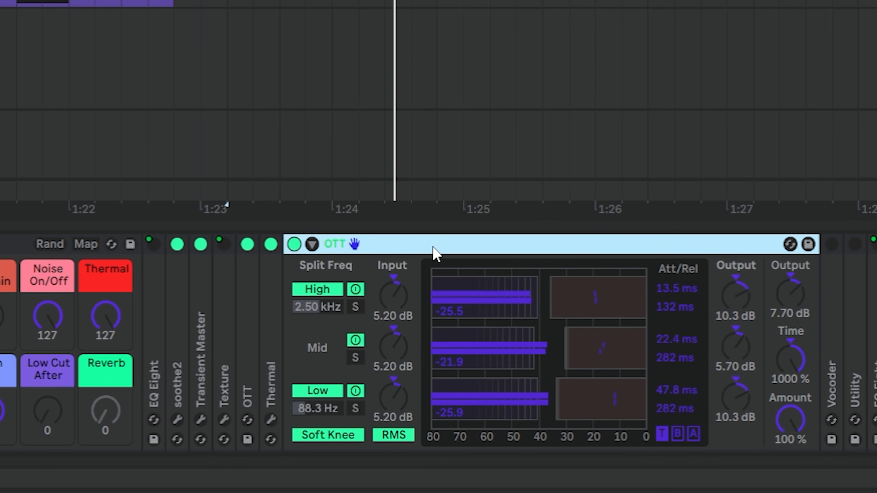
{"action": "key", "text": "0"}
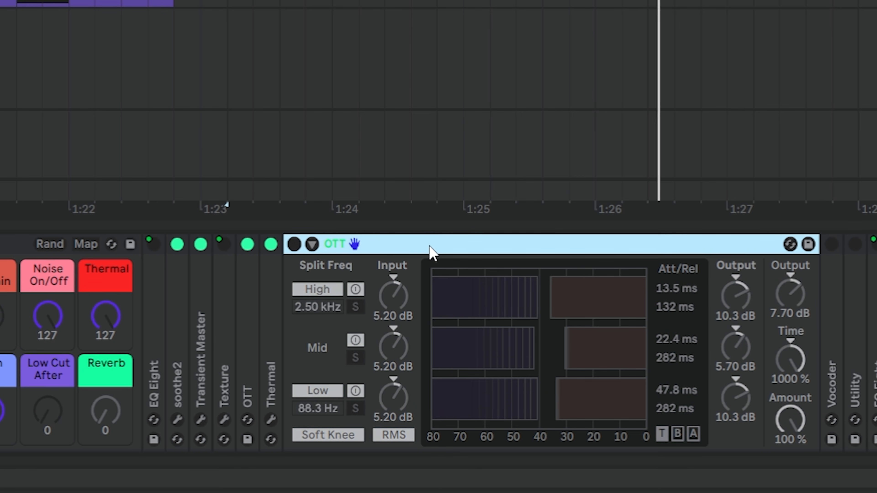
{"action": "key", "text": "0"}
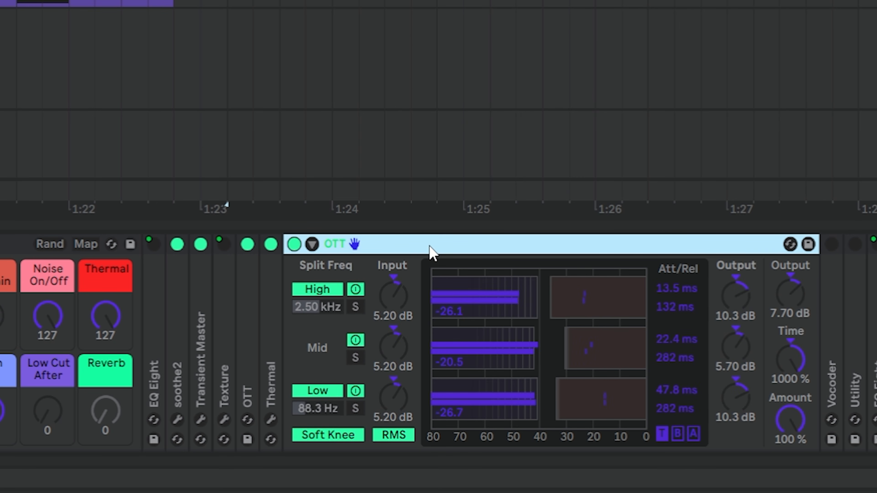
{"action": "key", "text": "space"}
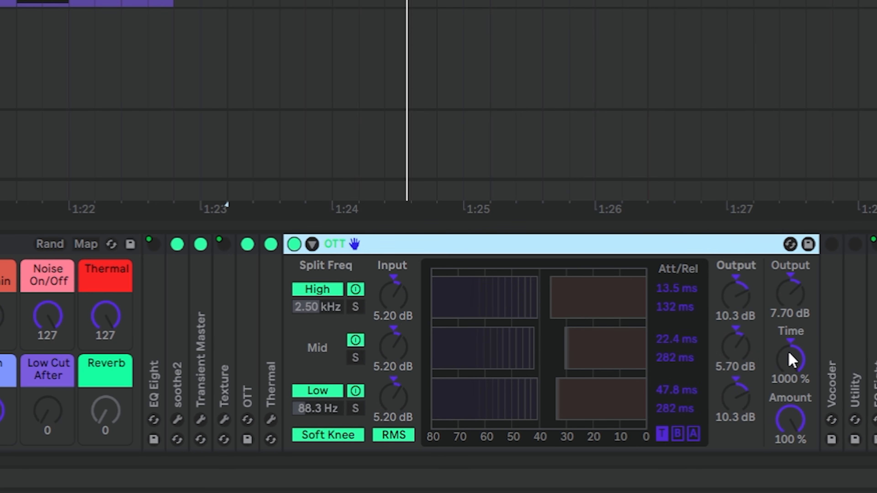
- Audition the second OTT with its Time at 10% and undo the change
{"action": "key", "text": "space"}
{"action": "left_click_drag", "start_coordinate": [790, 359], "coordinate": [790, 414]}
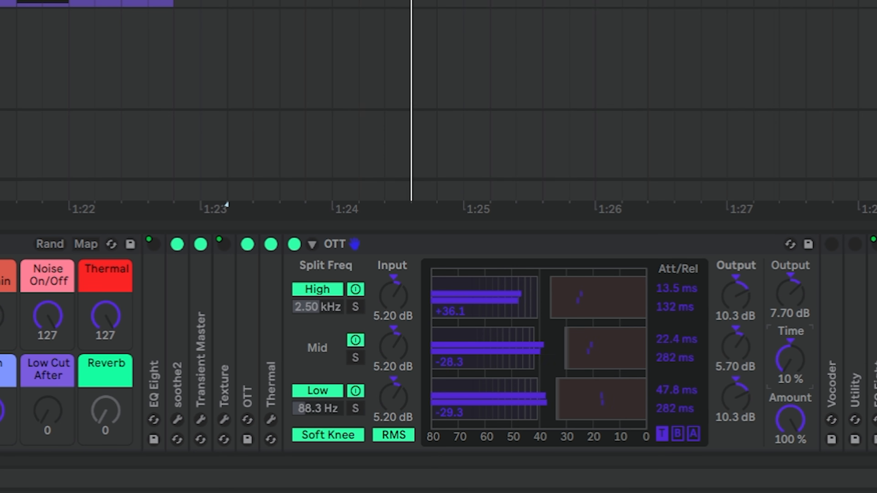
{"action": "key", "text": "space"}
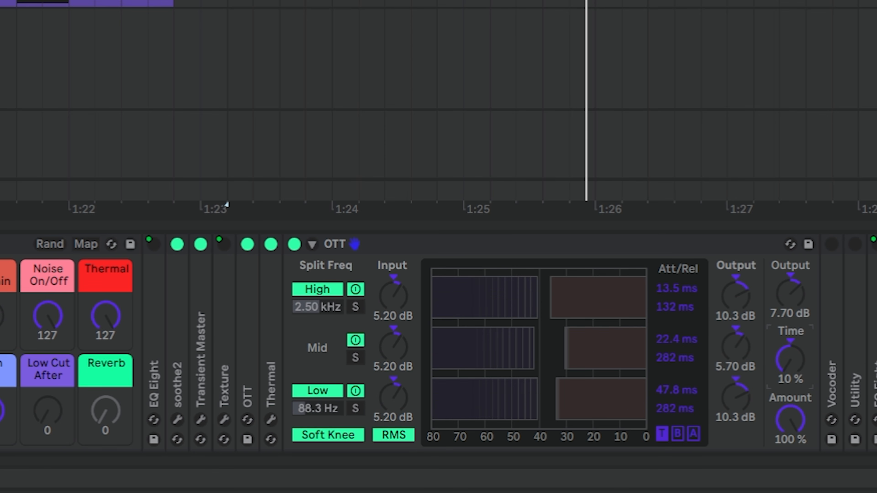
{"action": "key", "text": "ctrl+z"}
- Audition the first OTT, raise its Time again, and collapse both OTT devices
{"action": "key", "text": "space"}
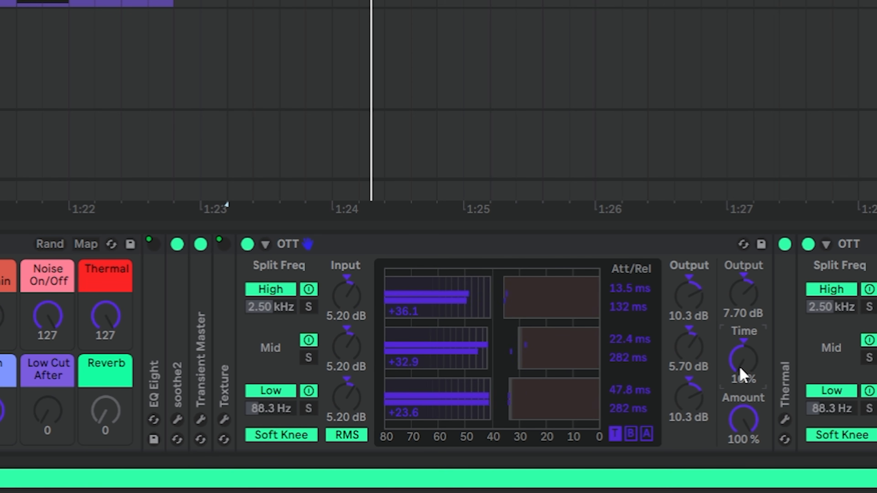
{"action": "key", "text": "space"}
{"action": "left_click_drag", "start_coordinate": [739, 367], "coordinate": [738, 311]}
{"action": "double_click", "coordinate": [430, 244]}
{"action": "double_click", "coordinate": [377, 246]}
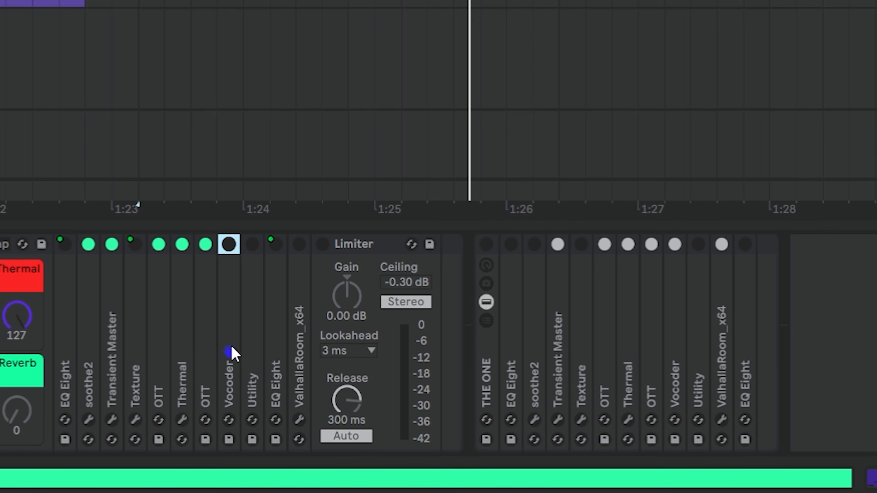
- Enable the Vocoder, audition its Depth at 182%, and undo the depth change
{"action": "double_click", "coordinate": [231, 352]}
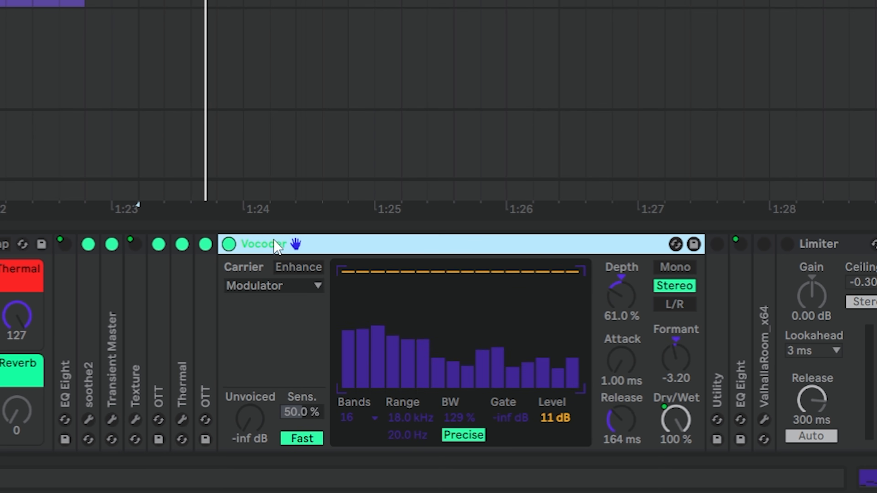
{"action": "left_click_drag", "start_coordinate": [620, 295], "coordinate": [620, 257]}
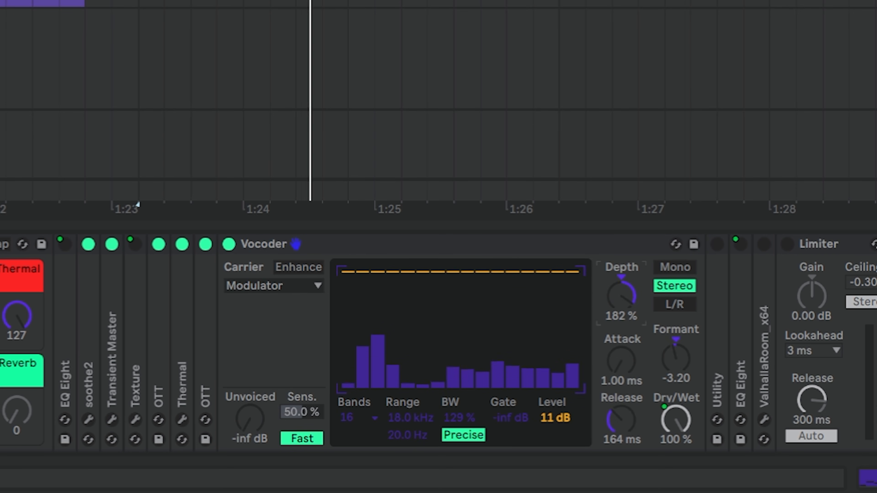
{"action": "key", "text": "ctrl+z"}
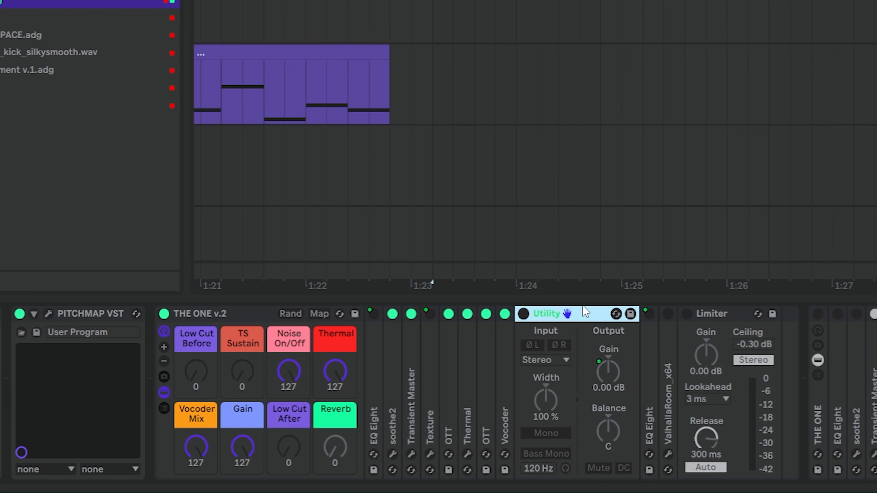
- Expand the first EQ Eight, audition the Low Cut Before macro during playback, including at 109, and return it to 0
{"action": "double_click", "coordinate": [380, 378]}
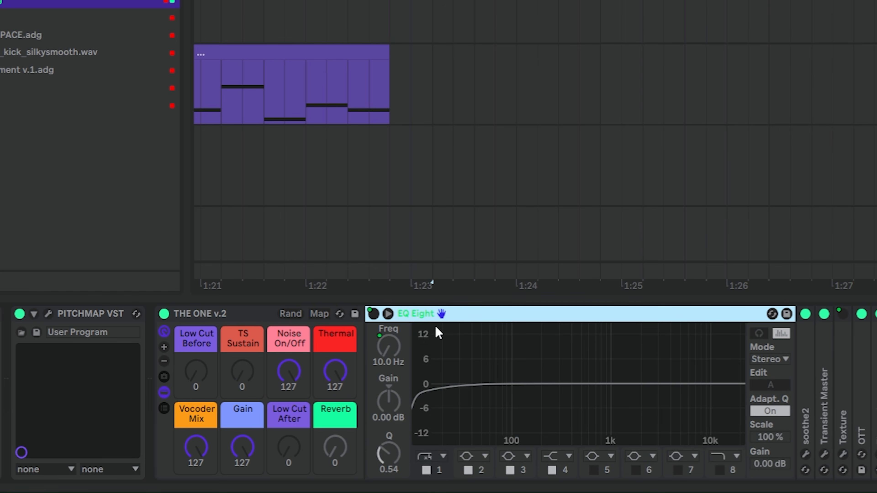
{"action": "left_click", "coordinate": [182, 389]}
{"action": "left_click_drag", "start_coordinate": [182, 389], "coordinate": [182, 415]}
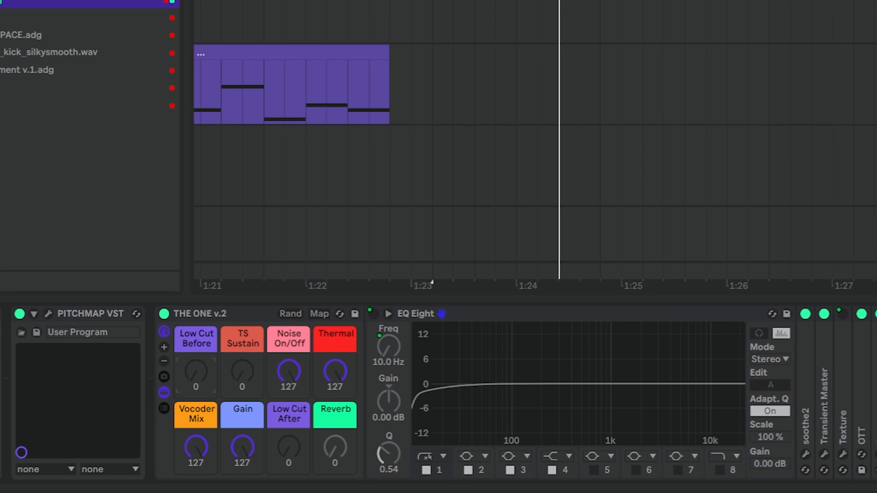
{"action": "key", "text": "space"}
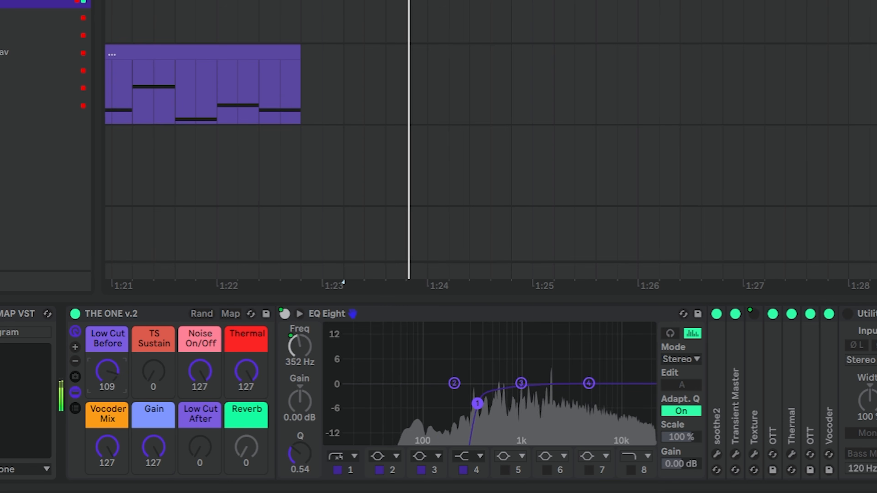
{"action": "mouse_move", "coordinate": [110, 371]}
{"action": "left_mouse_down"}
{"action": "mouse_move", "coordinate": [114, 408]}
{"action": "mouse_move", "coordinate": [114, 373]}
{"action": "left_mouse_up"}
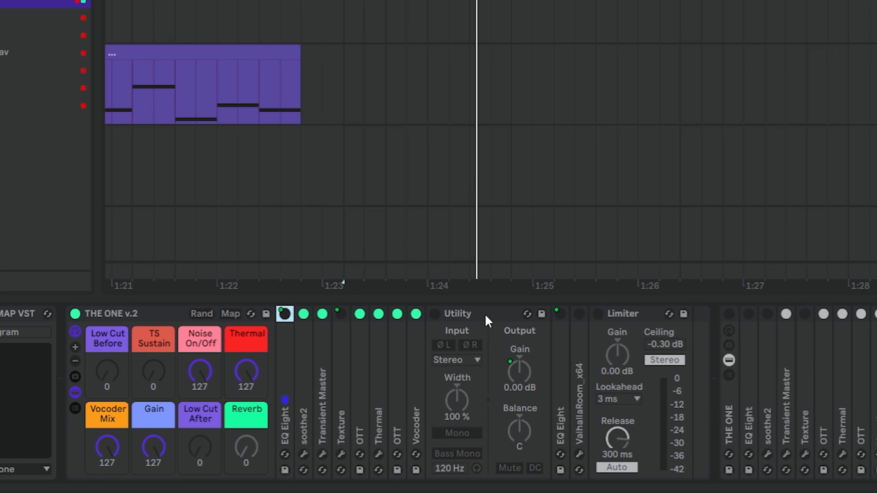
- Enable the Utility device, audition the rack's Gain macro, and collapse the device
{"action": "left_click", "coordinate": [487, 321]}
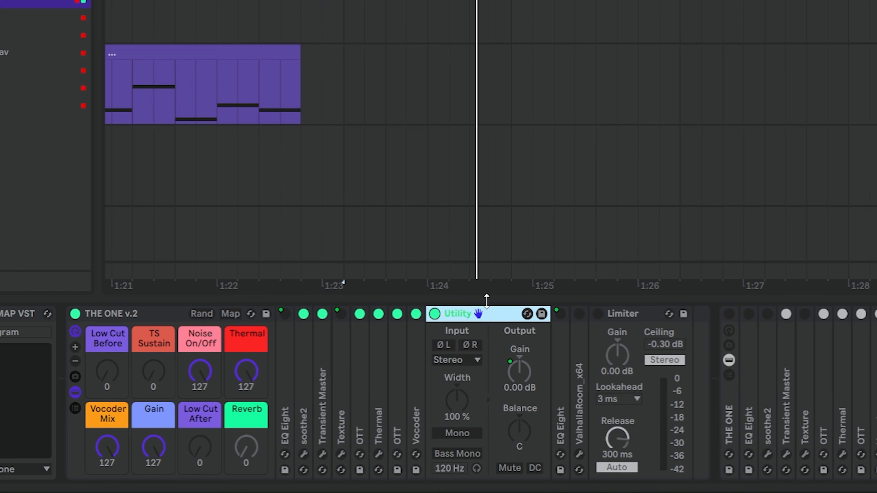
{"action": "left_click_drag", "start_coordinate": [153, 446], "coordinate": [153, 456]}
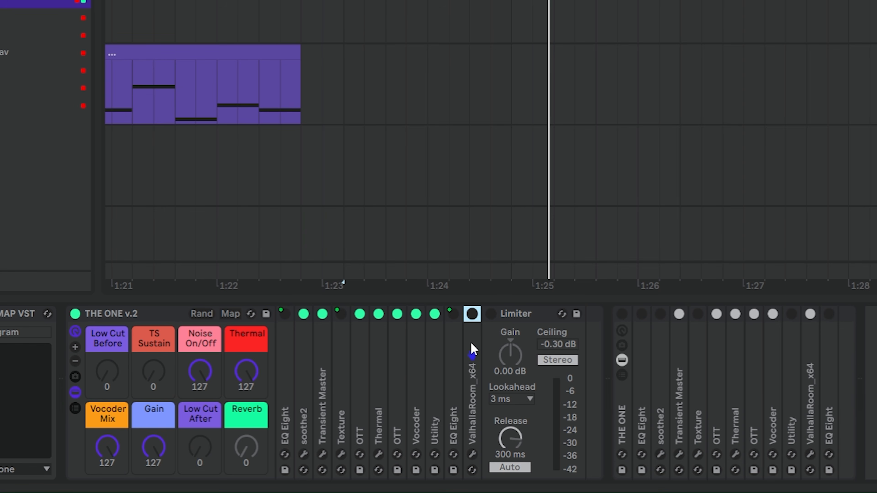
- Enable ValhallaRoom_x64 during playback and open its plug-in settings
{"action": "key", "text": "space"}
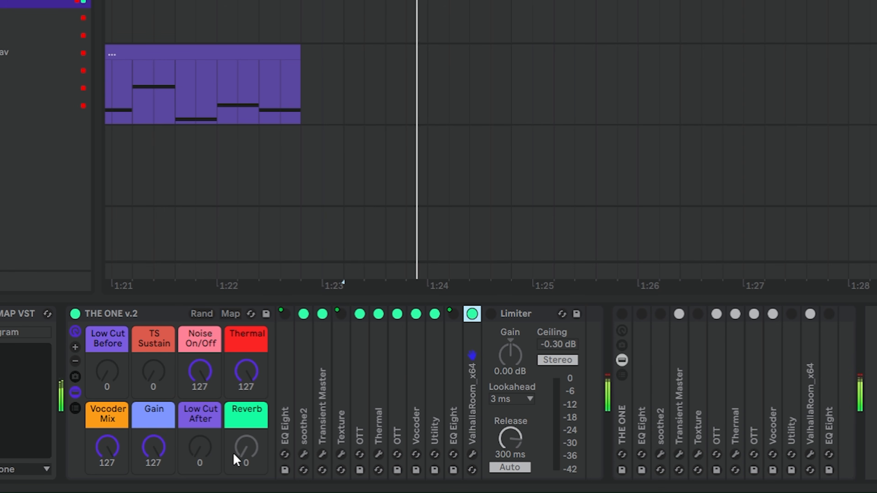
{"action": "left_click", "coordinate": [472, 454]}
{"action": "left_click_drag", "start_coordinate": [208, 296], "coordinate": [208, 288]}
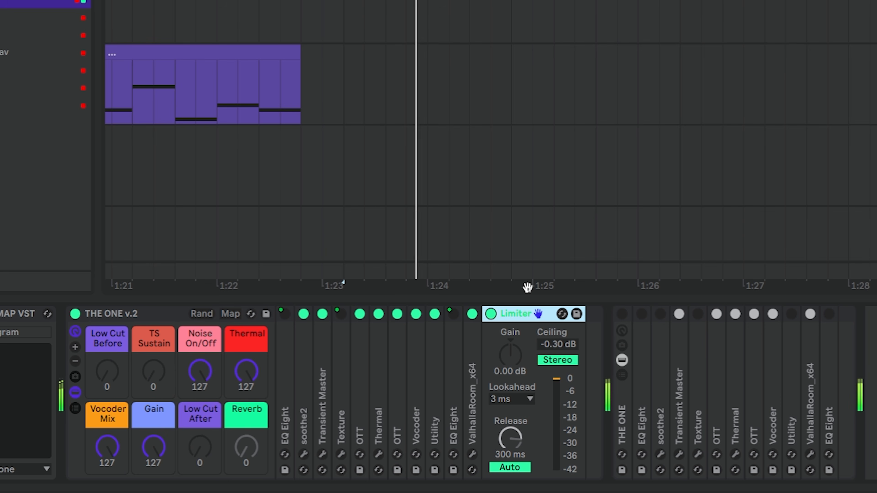
- Enable the Limiter at the end of the rack and collapse it
{"action": "double_click", "coordinate": [523, 314]}
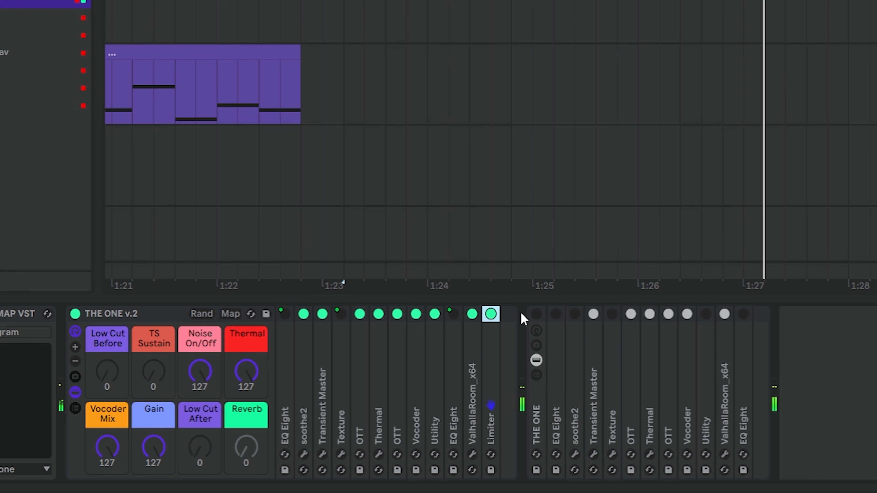
{"action": "double_click", "coordinate": [523, 320]}
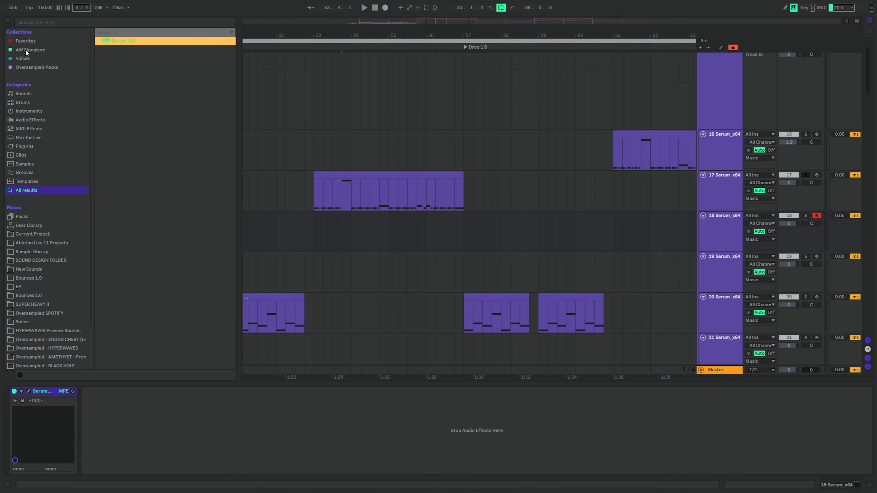
- Load the BASS - Tension preset from Oversampled - Purple Dragons into track 18's Serum and add THE ONE v.2.adg from Favorites after it
{"action": "left_click", "coordinate": [32, 42]}
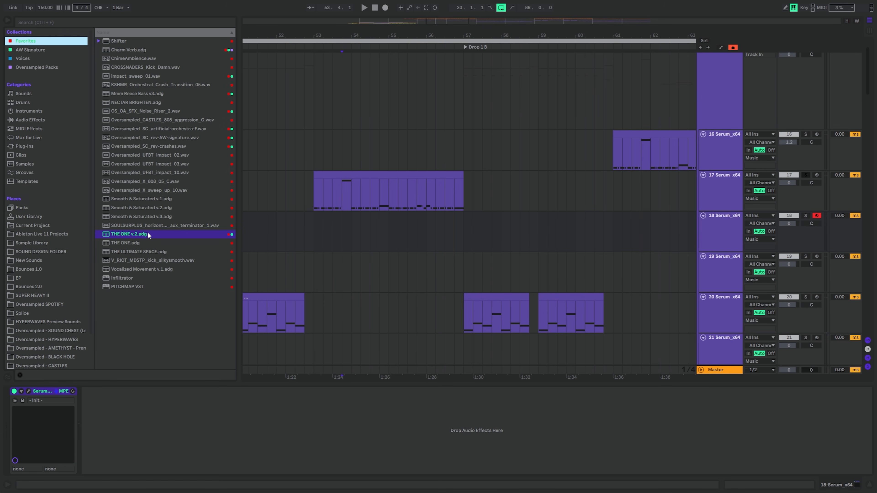
{"action": "left_click", "coordinate": [28, 390]}
{"action": "left_click", "coordinate": [515, 69]}
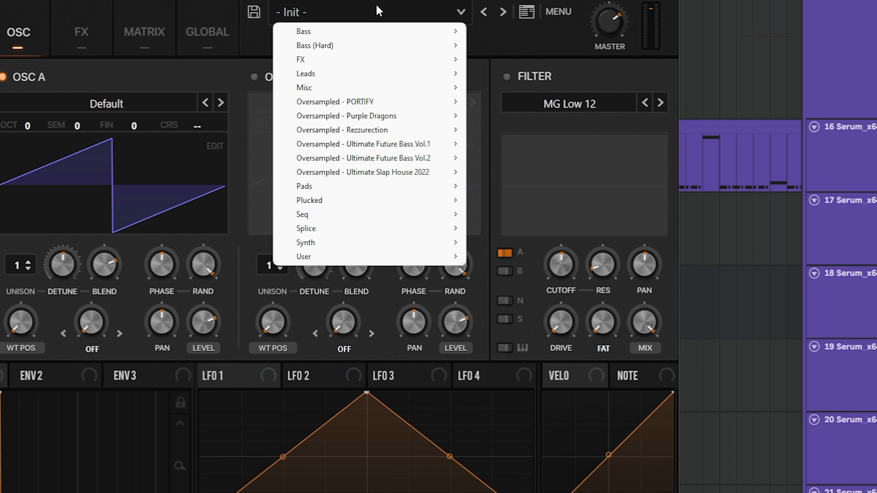
{"action": "mouse_move", "coordinate": [517, 131]}
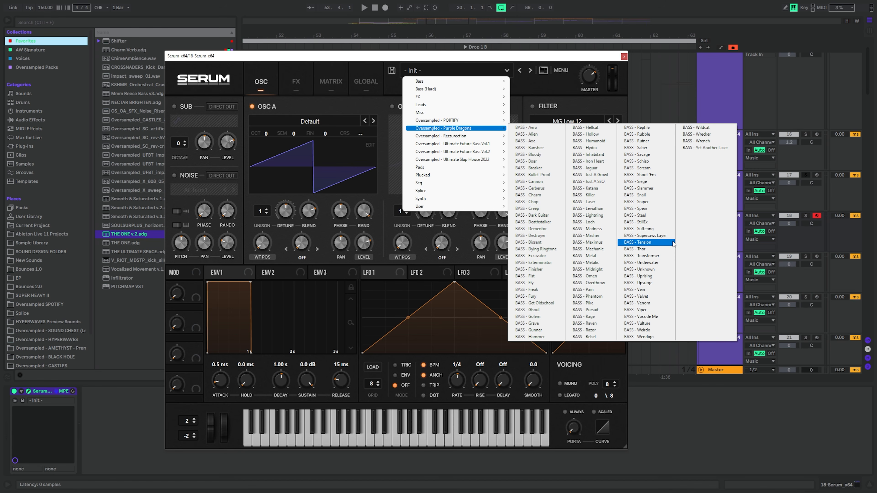
{"action": "left_click", "coordinate": [696, 320]}
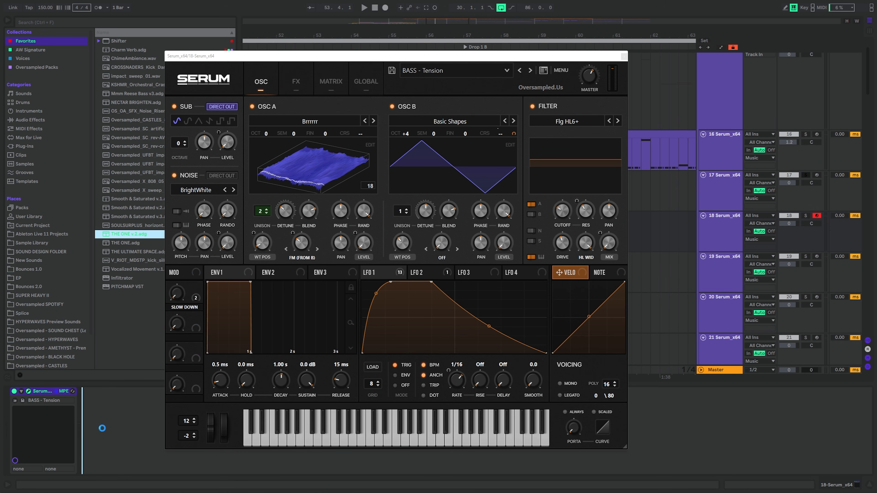
{"action": "left_click_drag", "start_coordinate": [102, 428], "coordinate": [101, 428]}
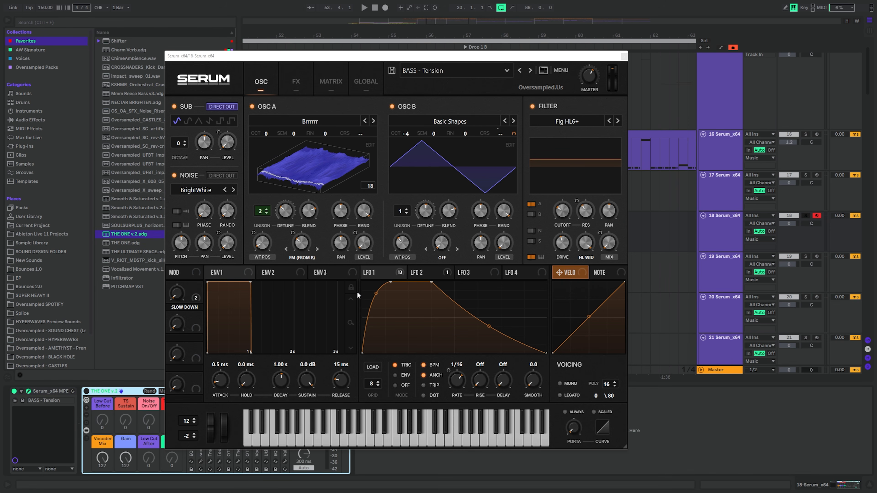